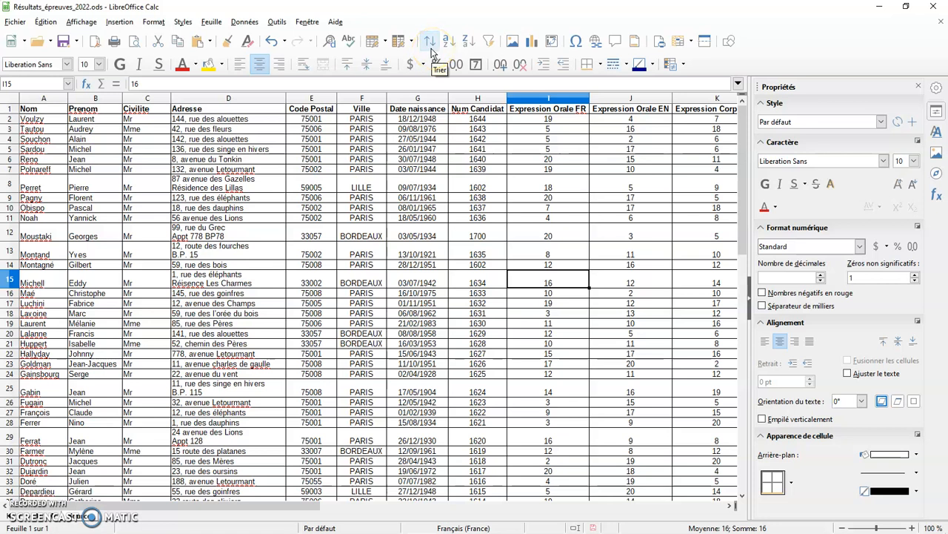
left_click(245, 22)
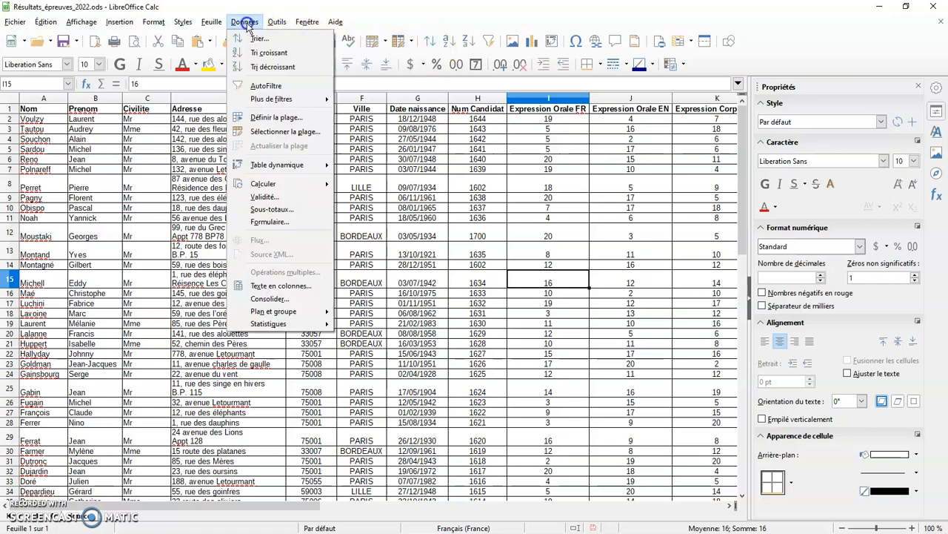
left_click(578, 282)
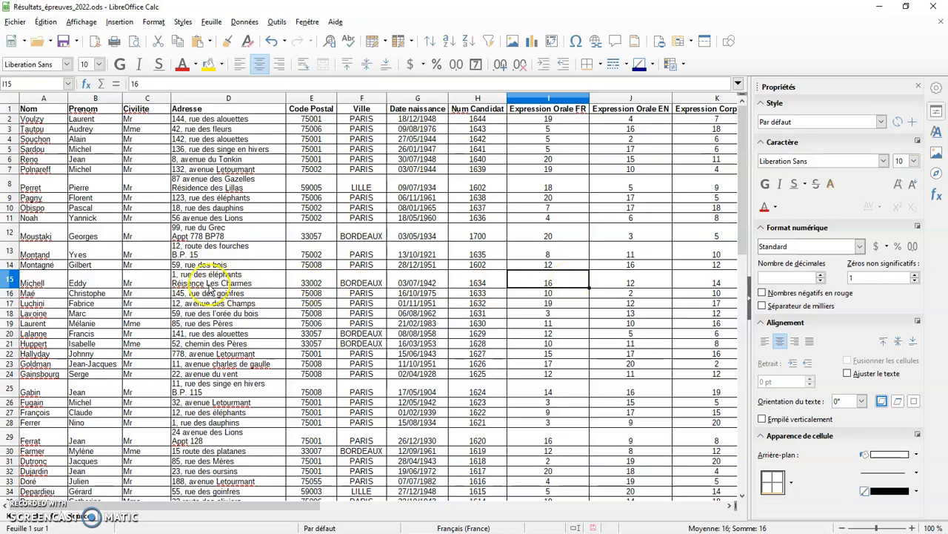
Step: Start a sort of the candidate table from cell C13 and set the first sort key to Prenom
left_click(151, 255)
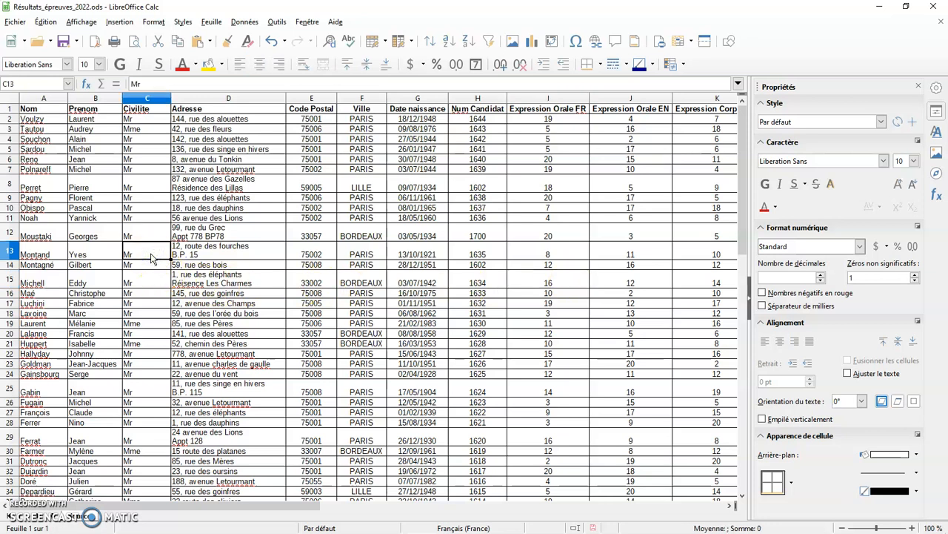
left_click(429, 43)
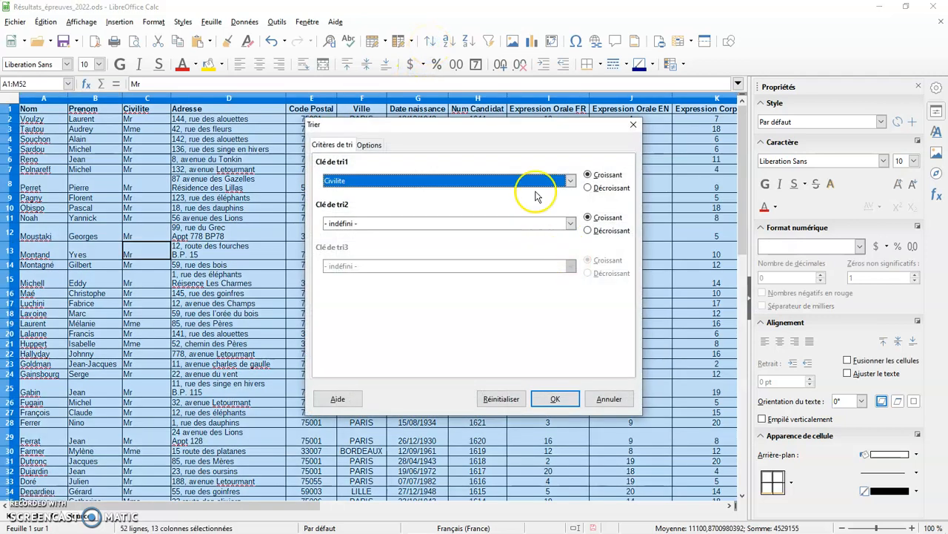
left_click_drag(508, 134, 585, 192)
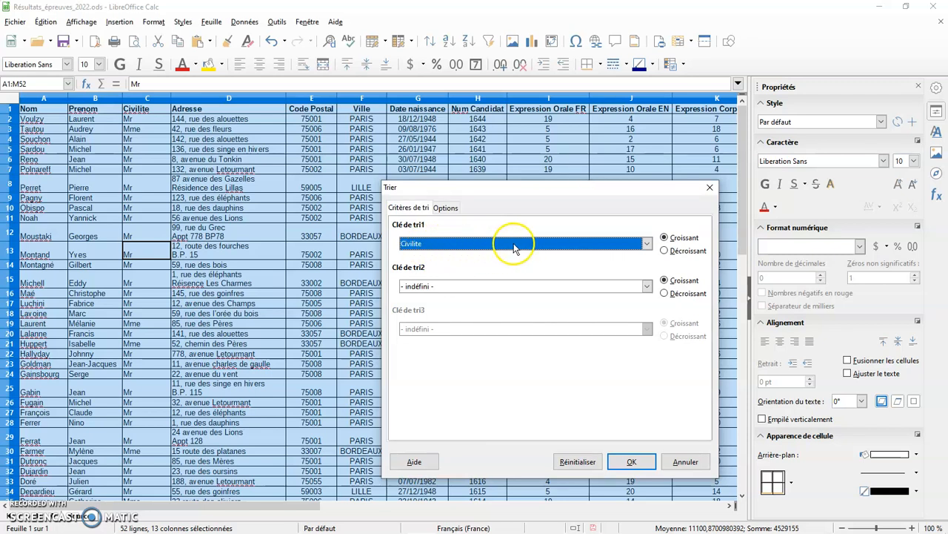
left_click(647, 243)
left_click(446, 266)
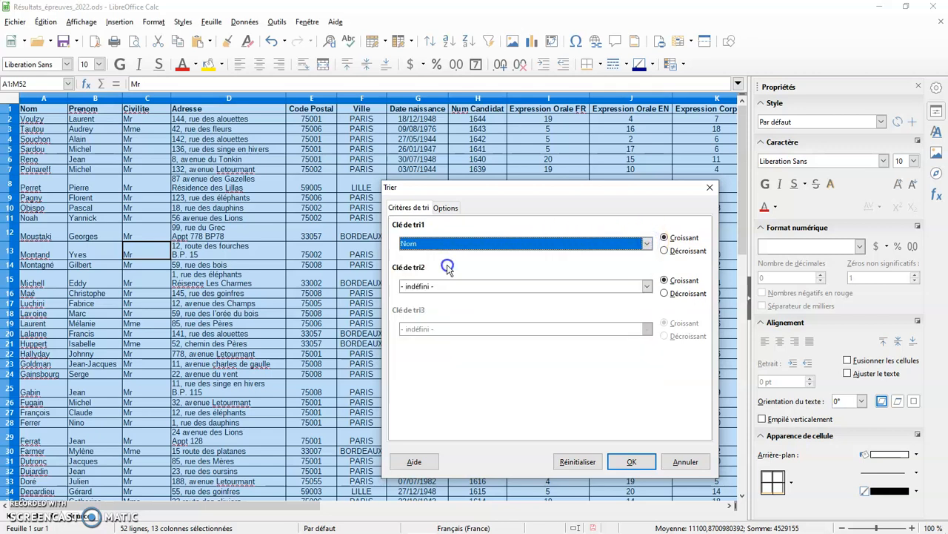
left_click(646, 243)
left_click(504, 284)
Step: Turn off the sort option stating that the range contains column labels
left_click(445, 207)
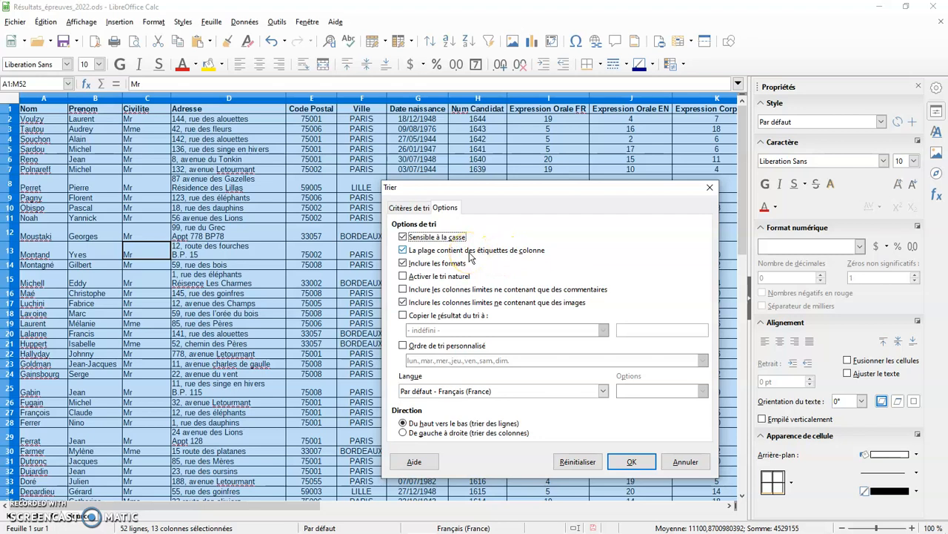
left_click(404, 251)
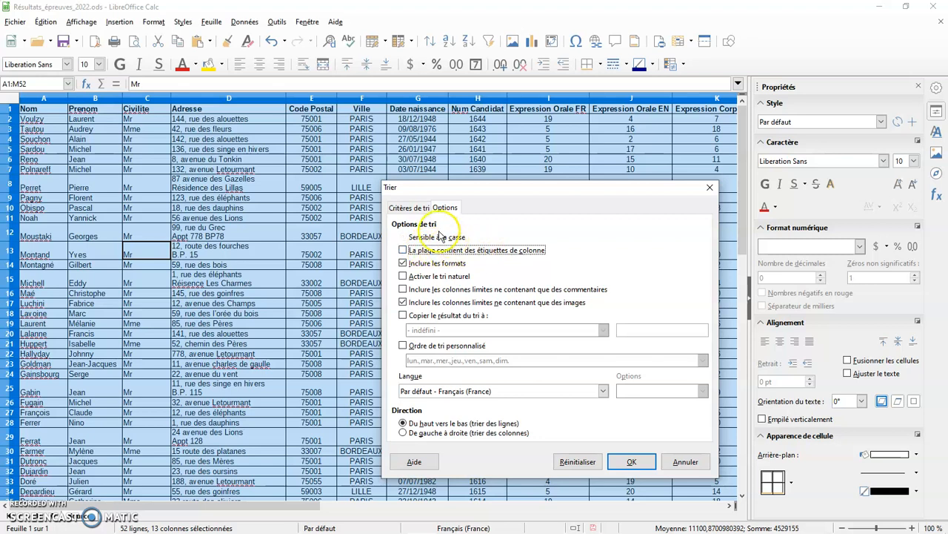
left_click(415, 208)
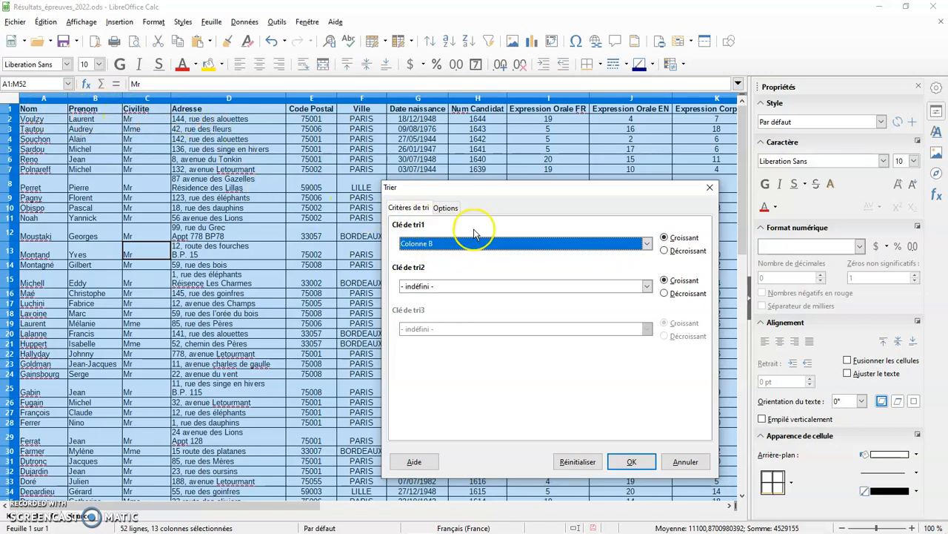
Step: Set the first sort key to Colonne A in ascending order and sort the table
left_click(645, 243)
left_click(483, 266)
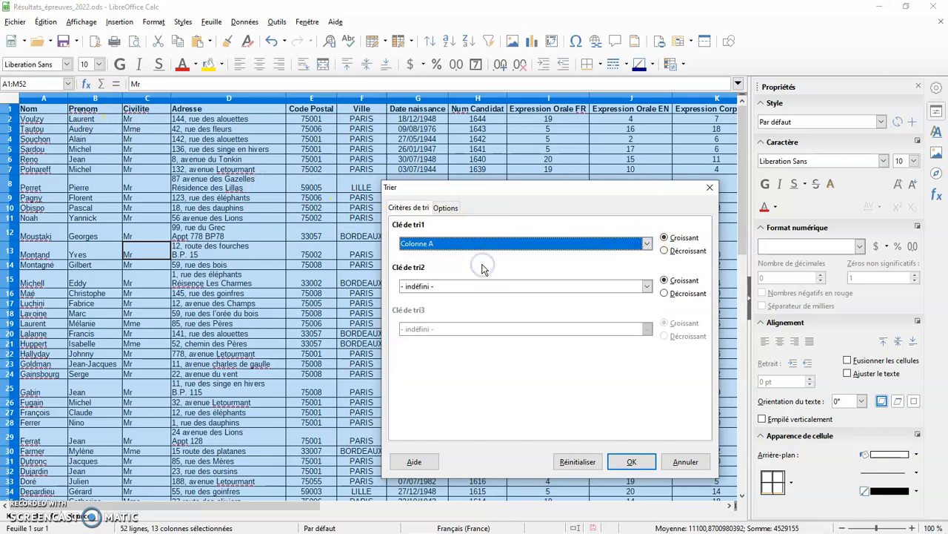
left_click(443, 209)
left_click(420, 237)
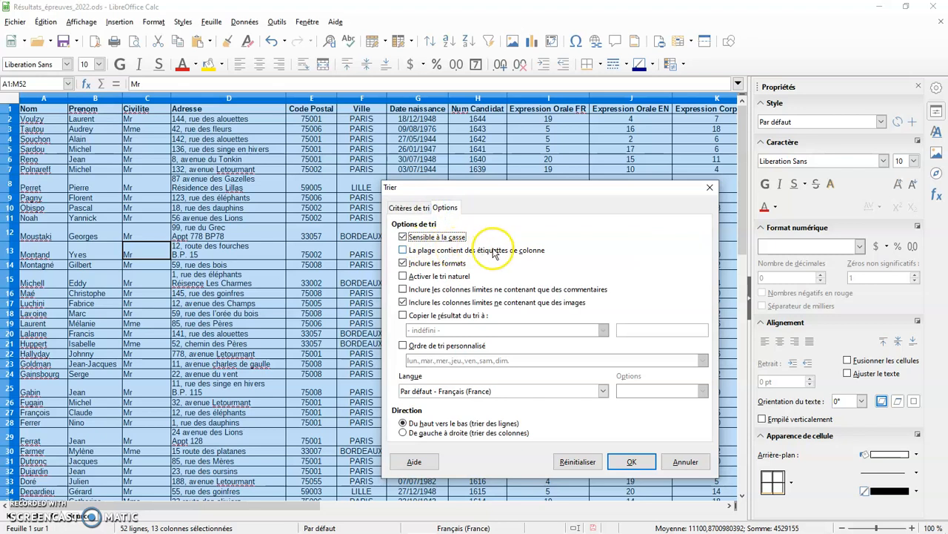
left_click(420, 207)
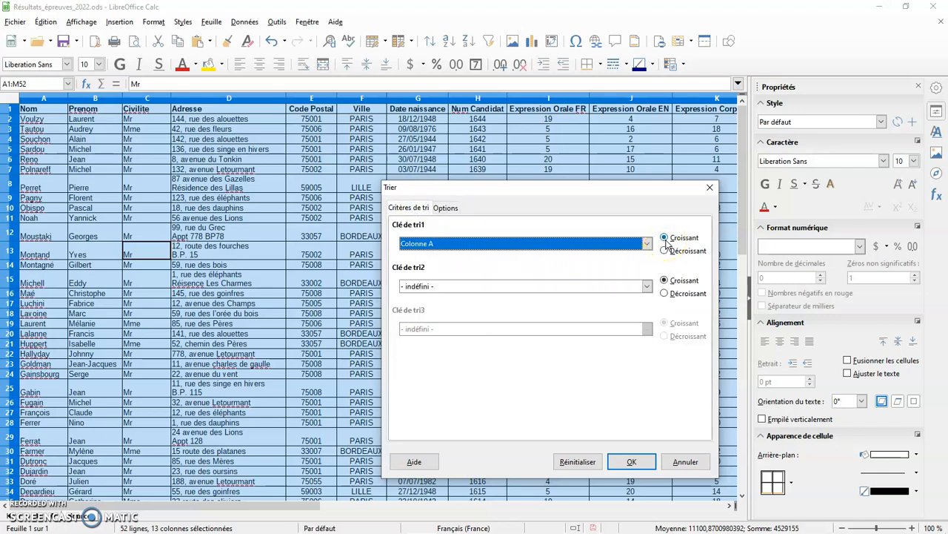
left_click(631, 461)
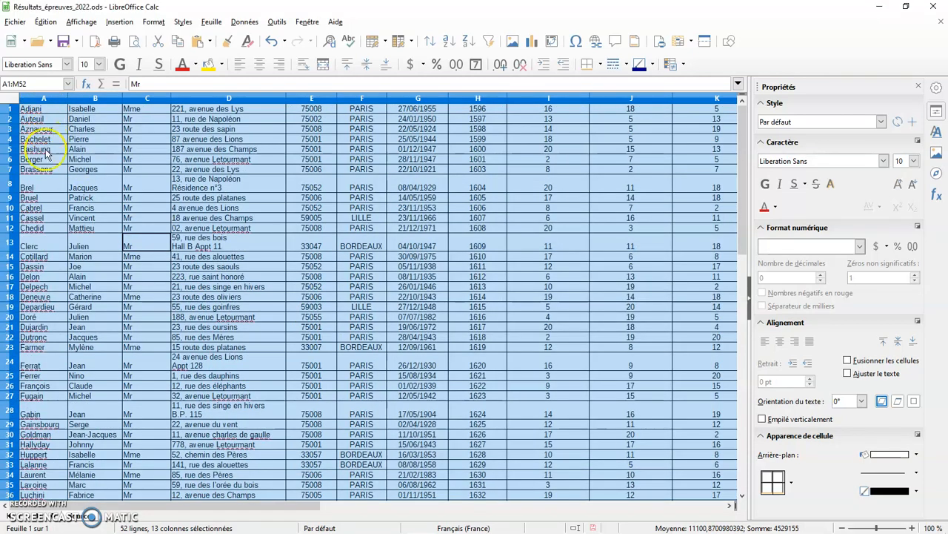
Step: Check where the header row ended up in the sorted table and undo the sort
scroll(45, 178, "down", 7)
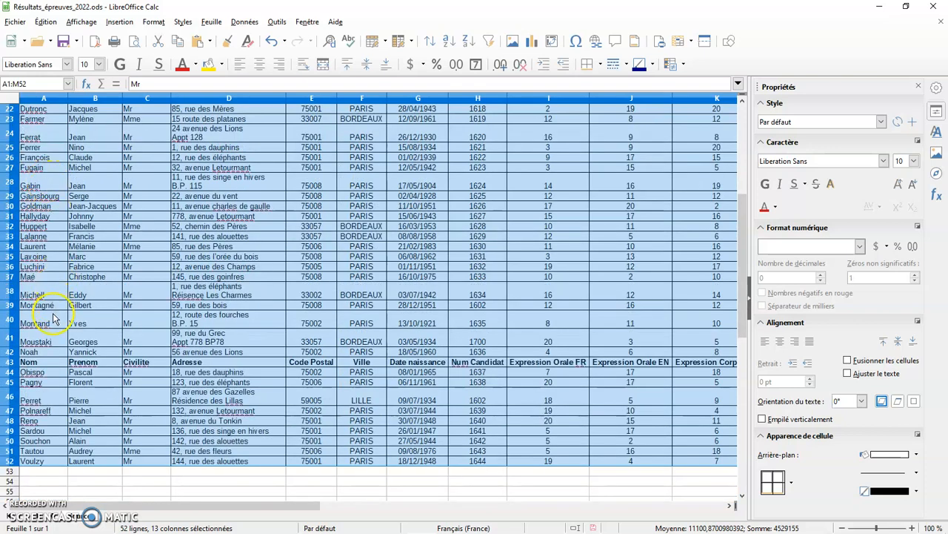
scroll(46, 369, "up", 7)
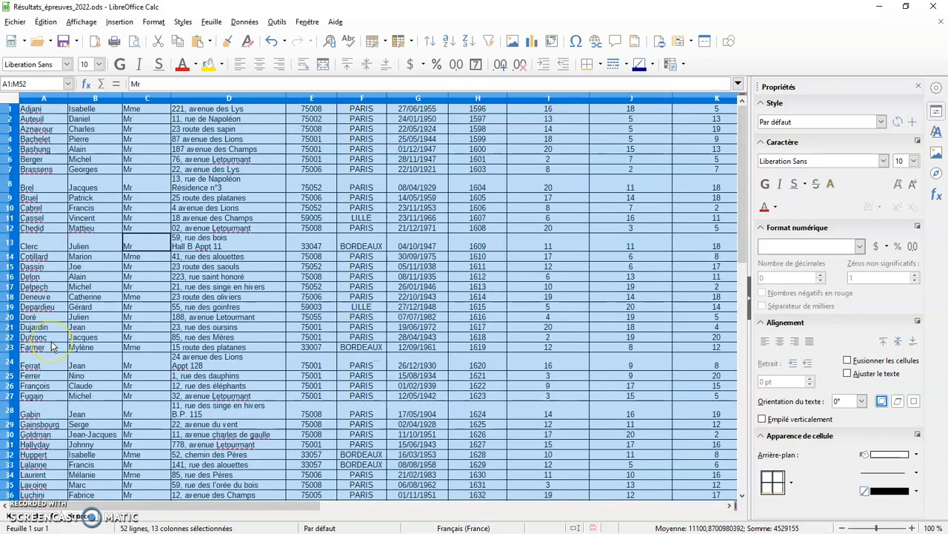
left_click(46, 22)
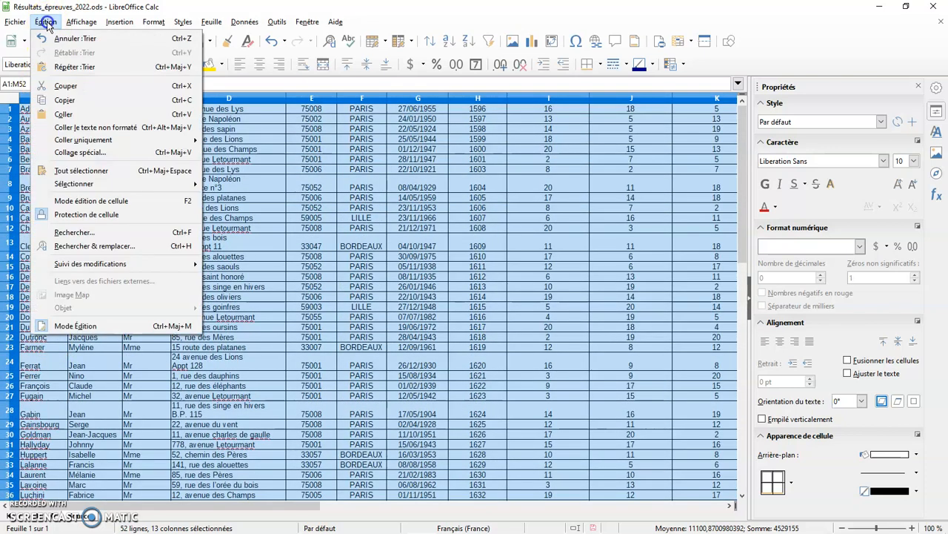
left_click(48, 34)
left_click(379, 188)
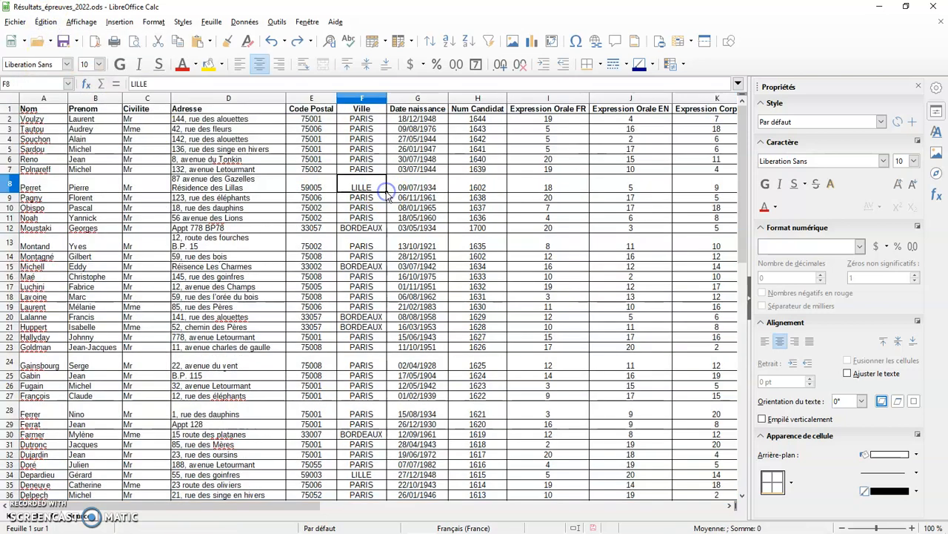
Step: Start a new sort of the table from cell C13 and check that the column labels option is on
left_click(164, 251)
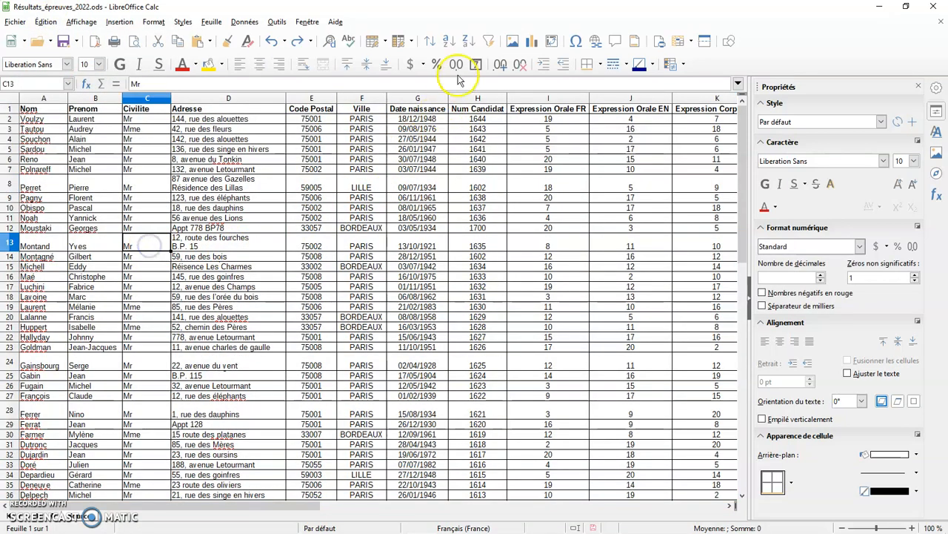
left_click(432, 43)
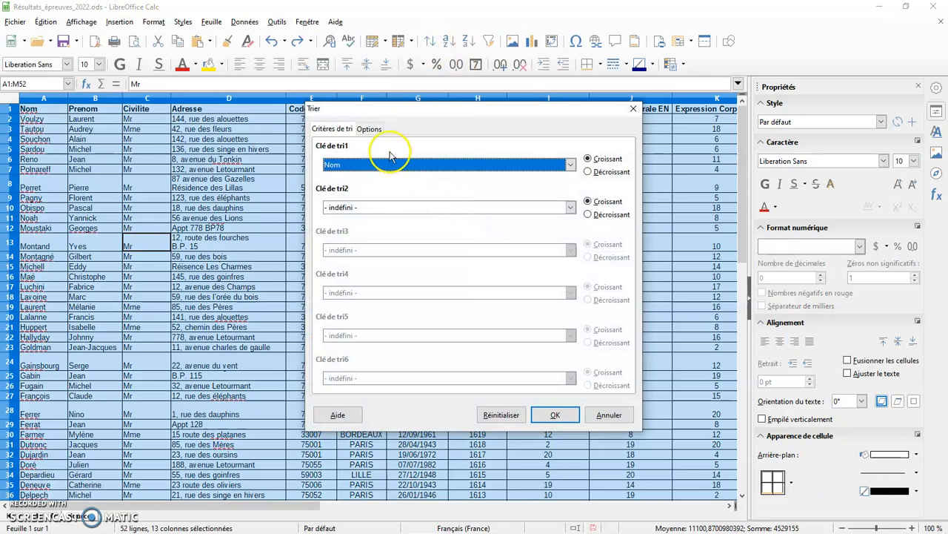
left_click(370, 129)
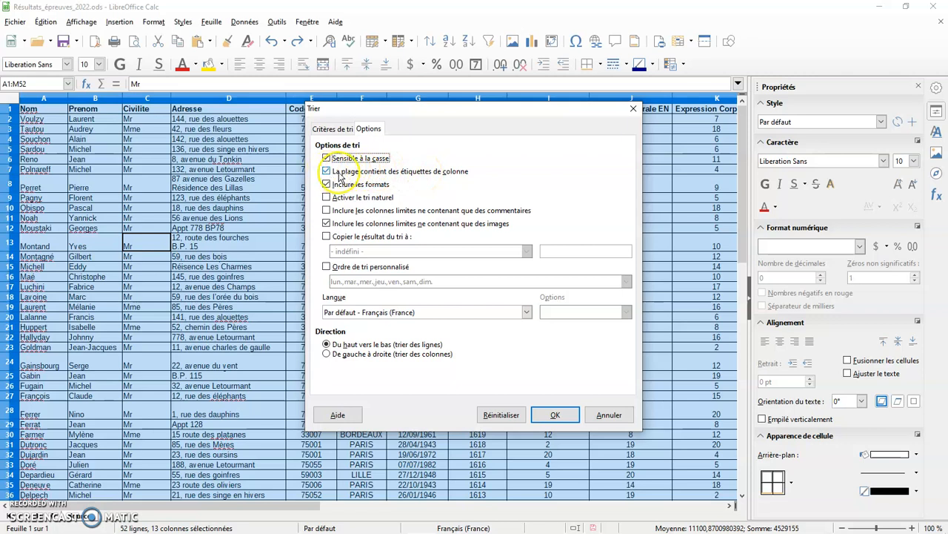
left_click(337, 130)
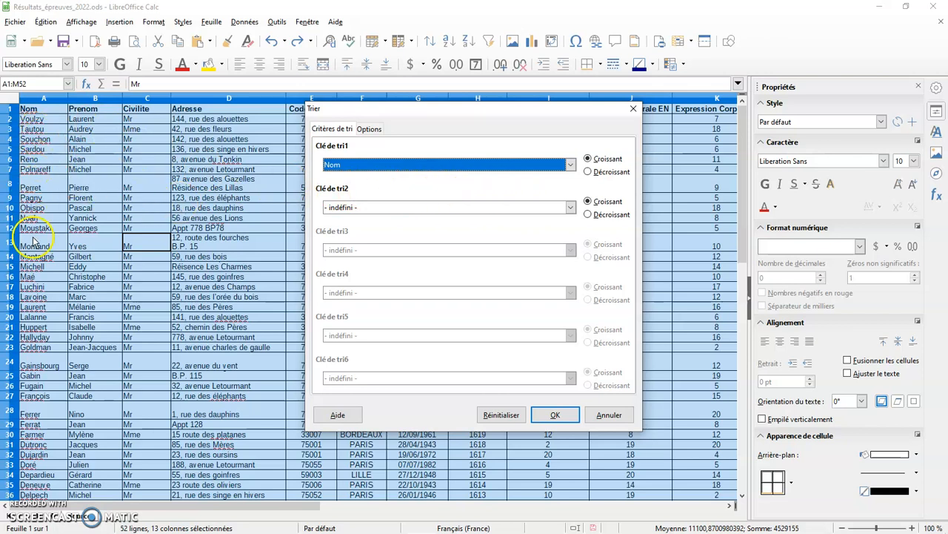
left_click_drag(430, 111, 254, 151)
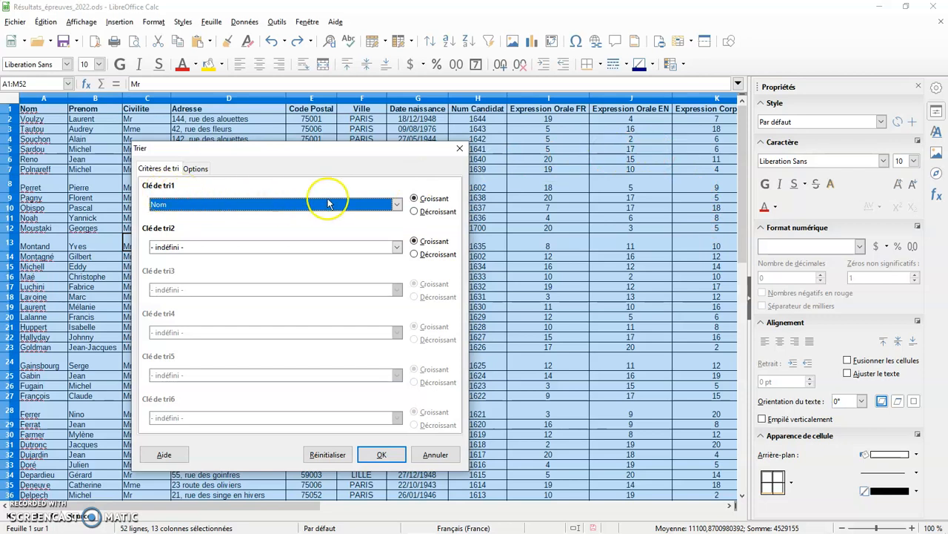
Step: Set the first sort key to Expression Orale FR and the second to Expression Orale EN, both descending
left_click(397, 205)
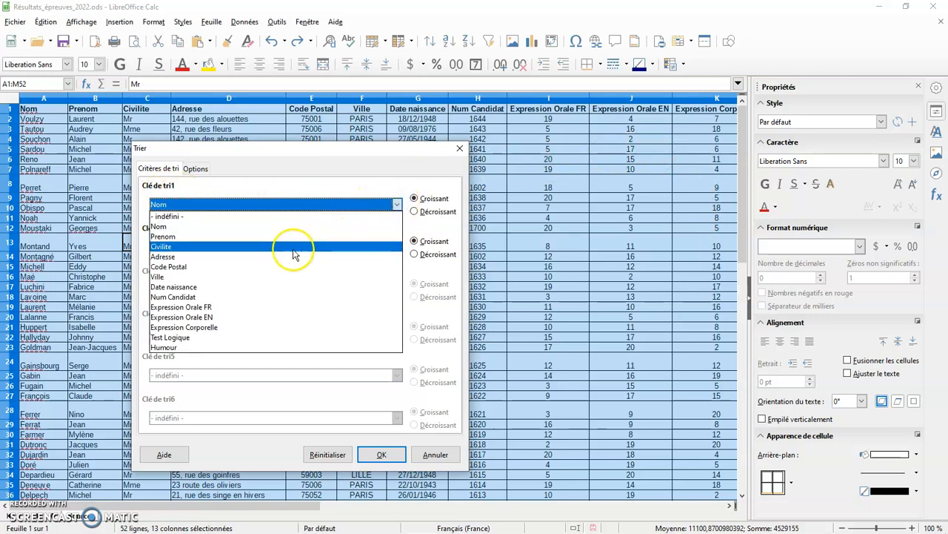
left_click(218, 309)
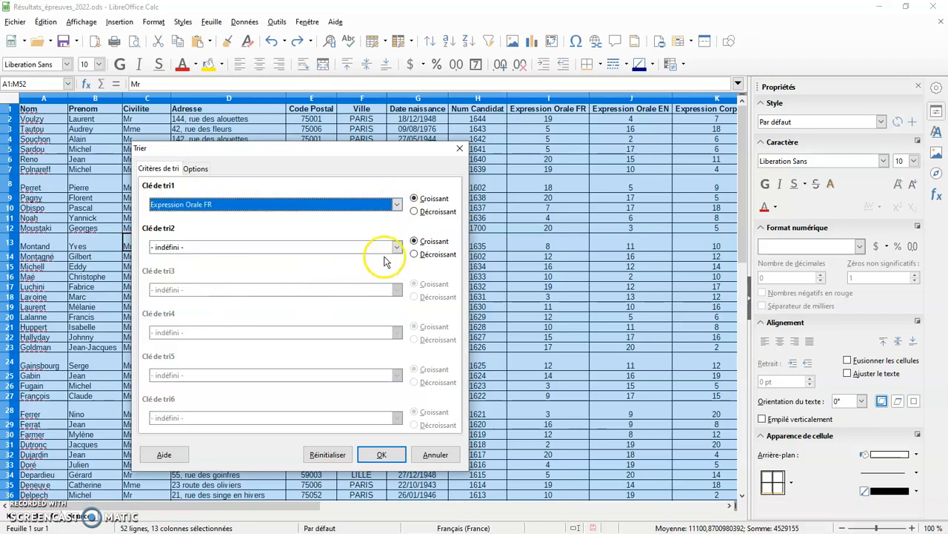
left_click(415, 211)
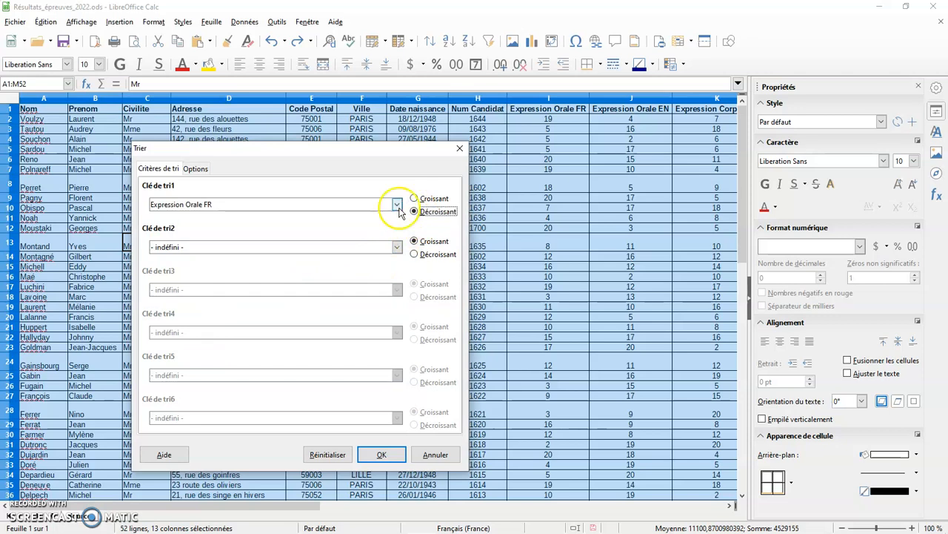
left_click(396, 246)
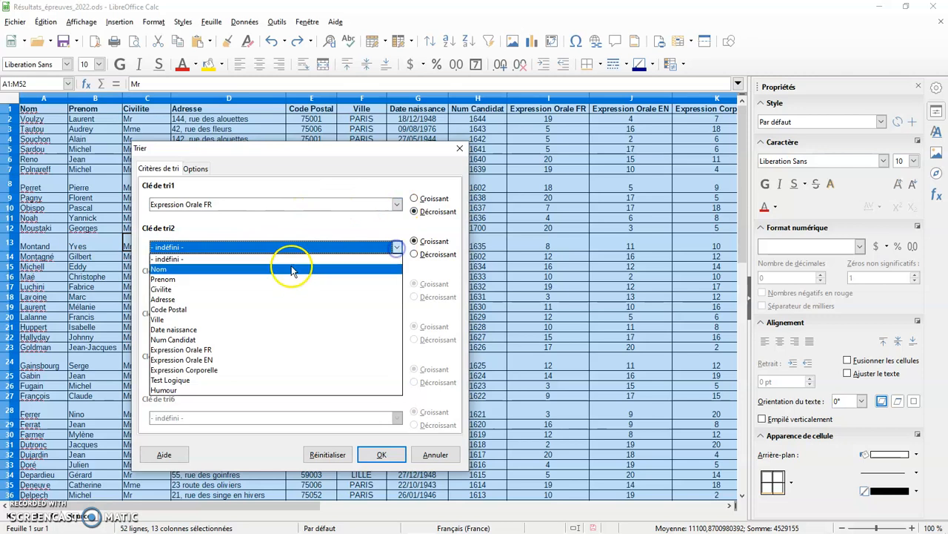
left_click(228, 360)
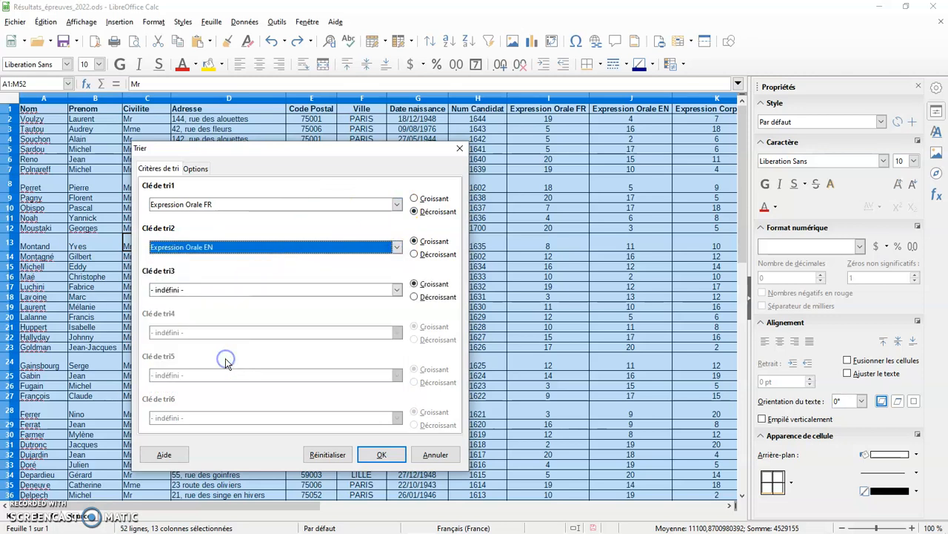
left_click(413, 254)
Step: Set the third sort key to Expression Corporelle and the fourth to Test Logique, both descending
left_click(397, 289)
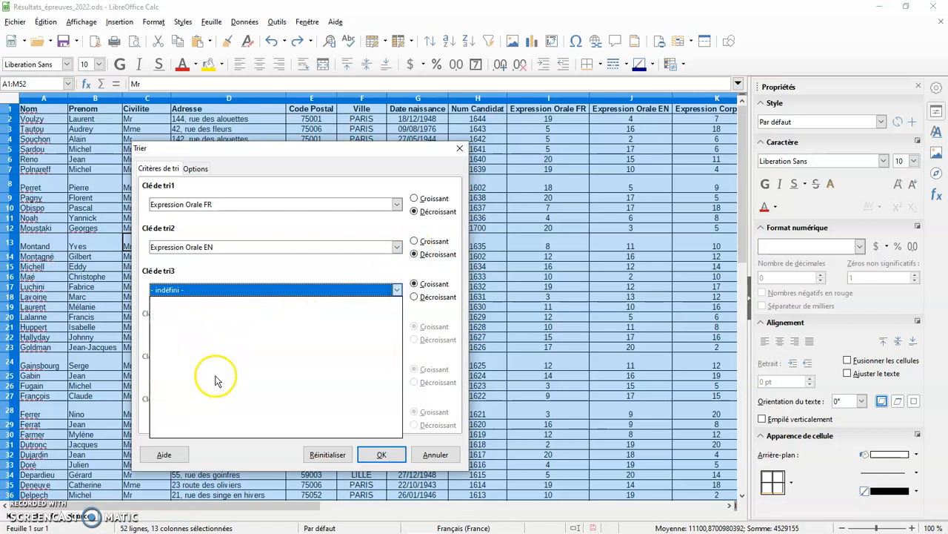
left_click(207, 412)
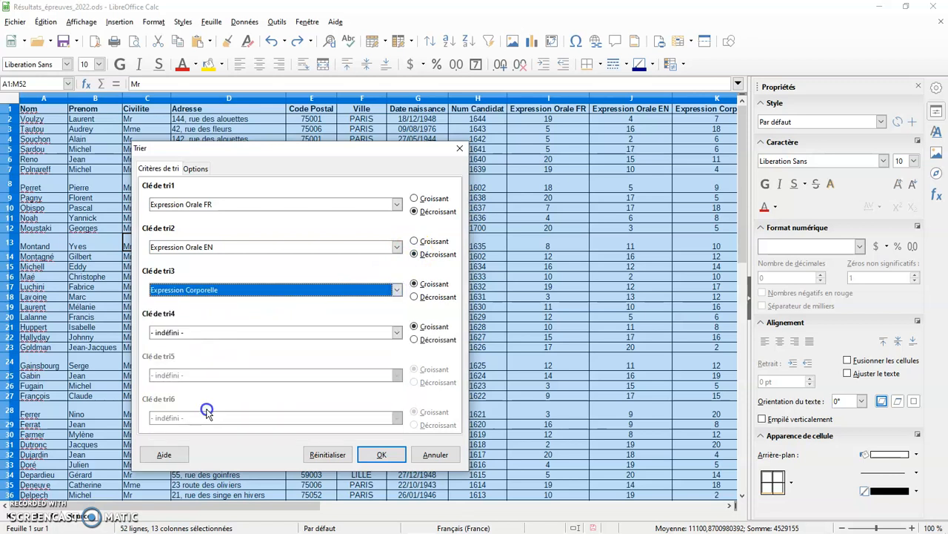
left_click(414, 296)
left_click(396, 332)
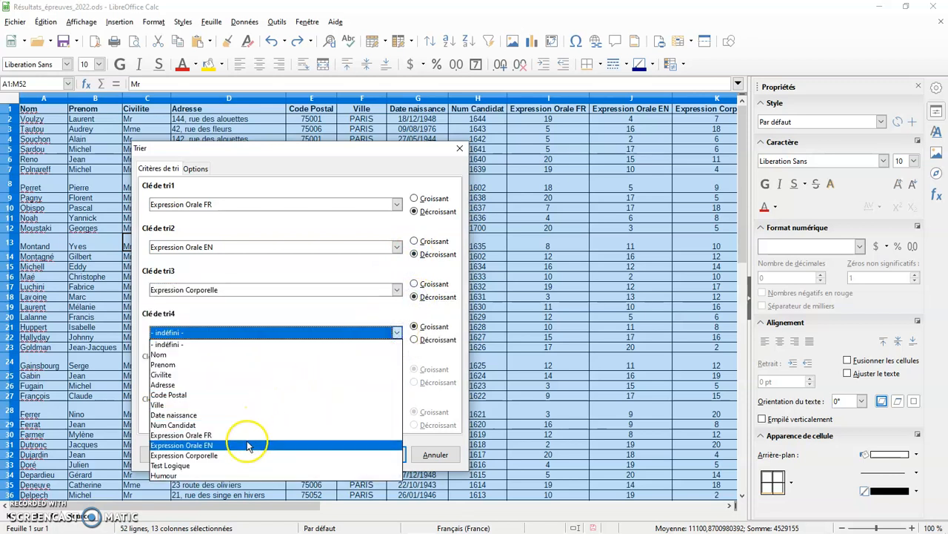
left_click(230, 465)
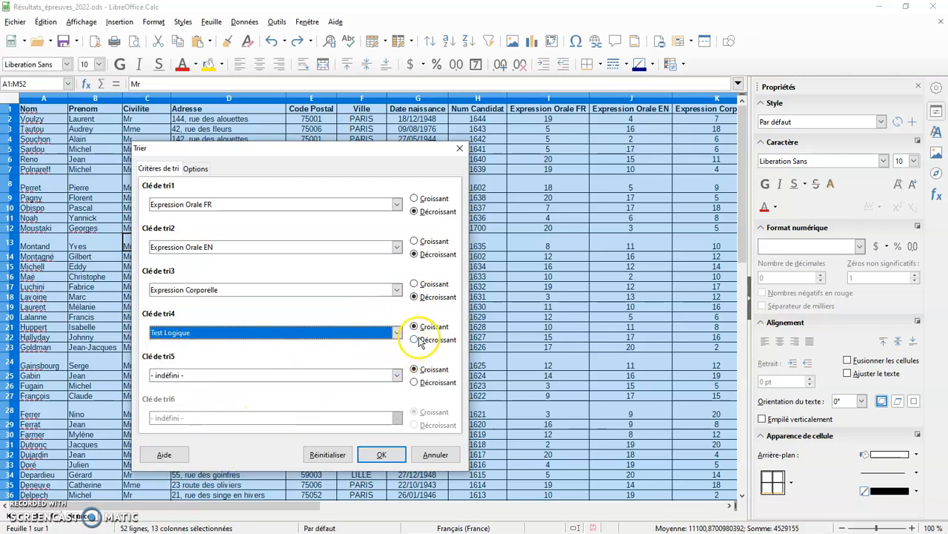
left_click(416, 339)
Step: Set the fifth sort key to Humour in descending order and apply the sort to the table
left_click(397, 375)
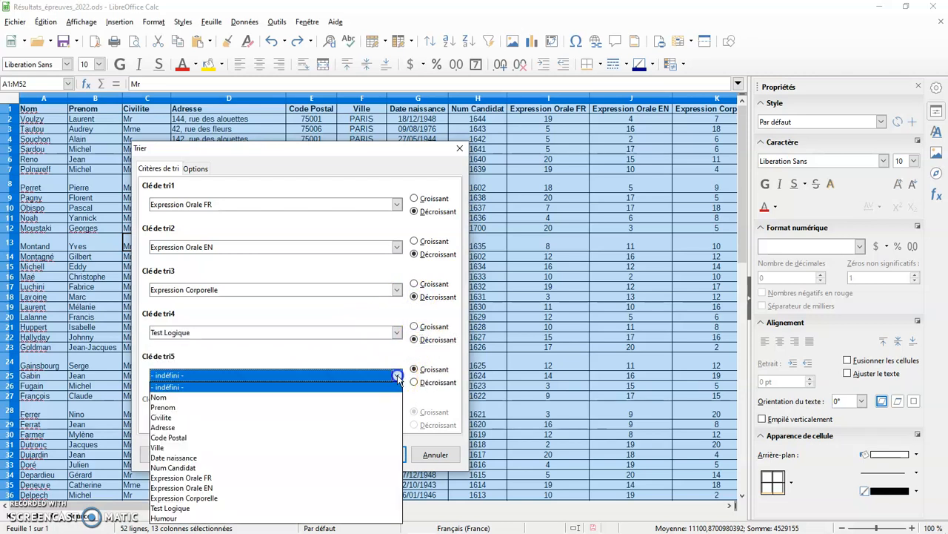
left_click(222, 513)
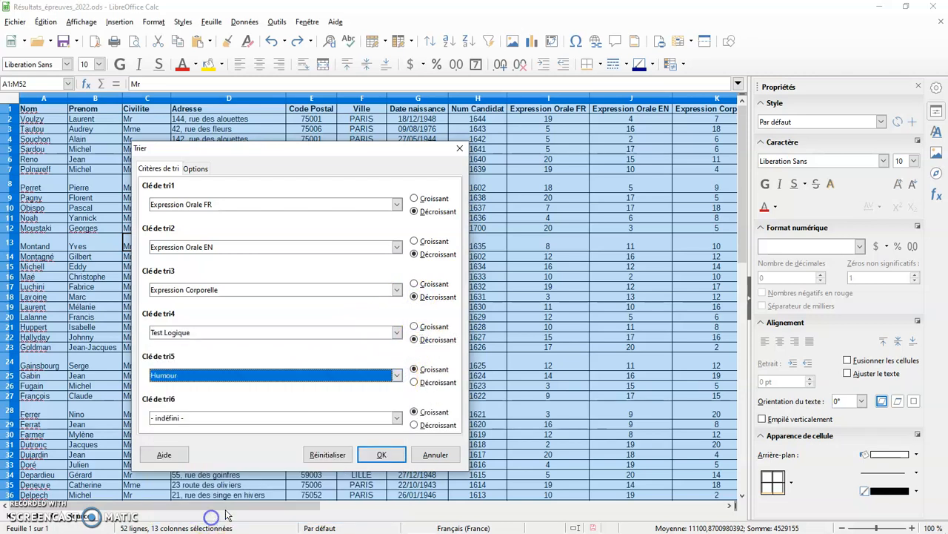
left_click(414, 381)
left_click(383, 455)
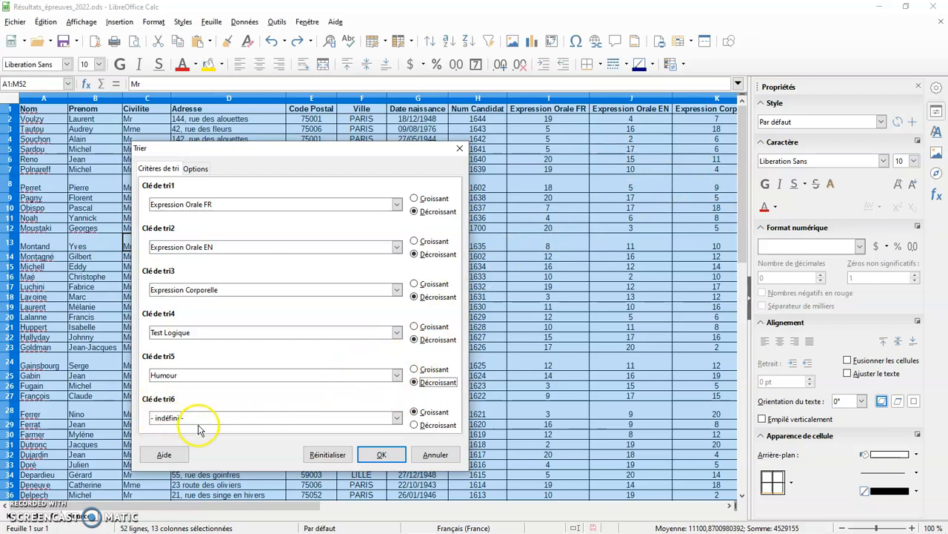
left_click(380, 455)
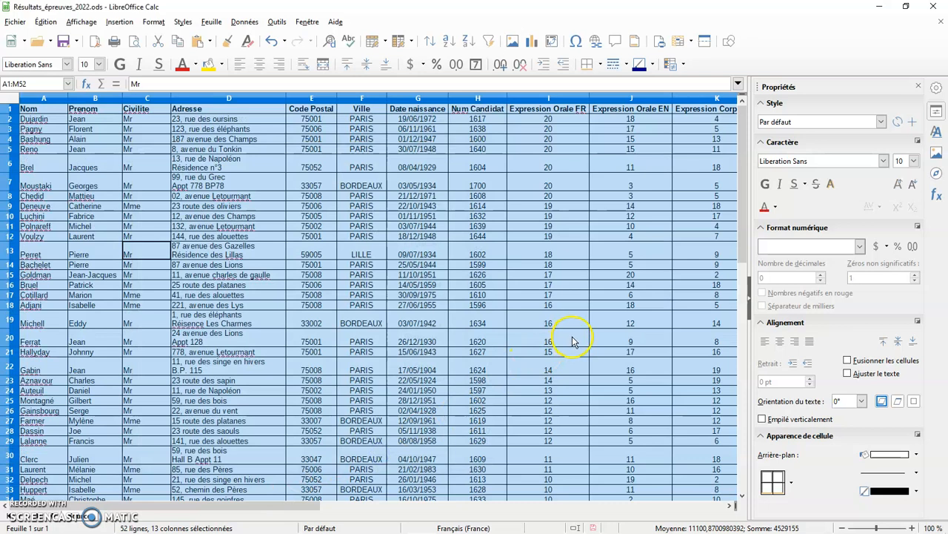
Step: Examine the sorted order by selecting the tied Expression Orale FR scores in I2:I7 and the tied Expression Orale EN scores in J4:J5
left_click(618, 216)
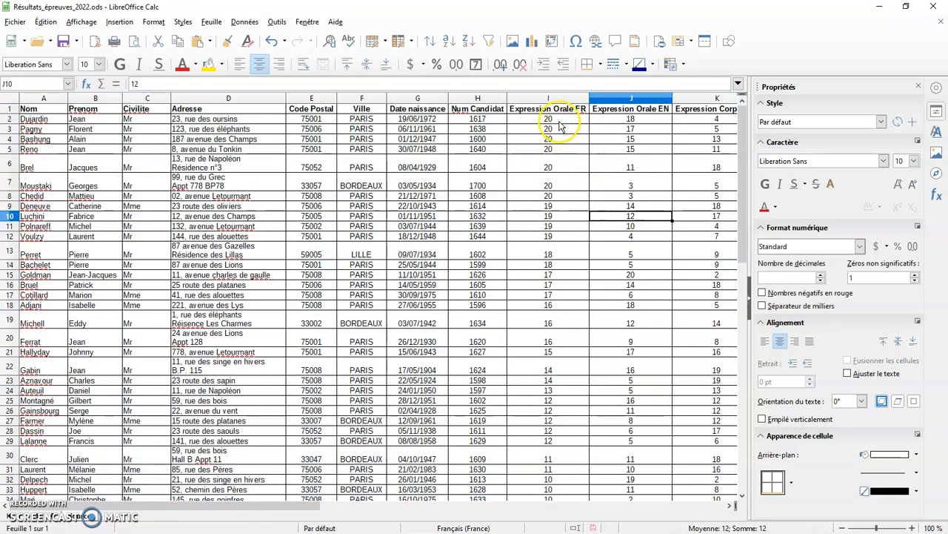
left_click_drag(558, 124, 560, 182)
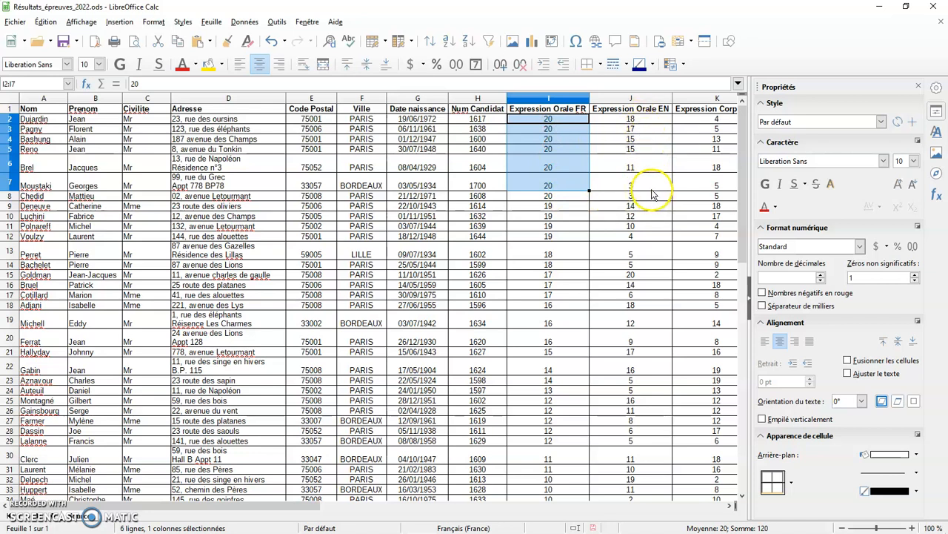
left_click_drag(642, 139, 641, 148)
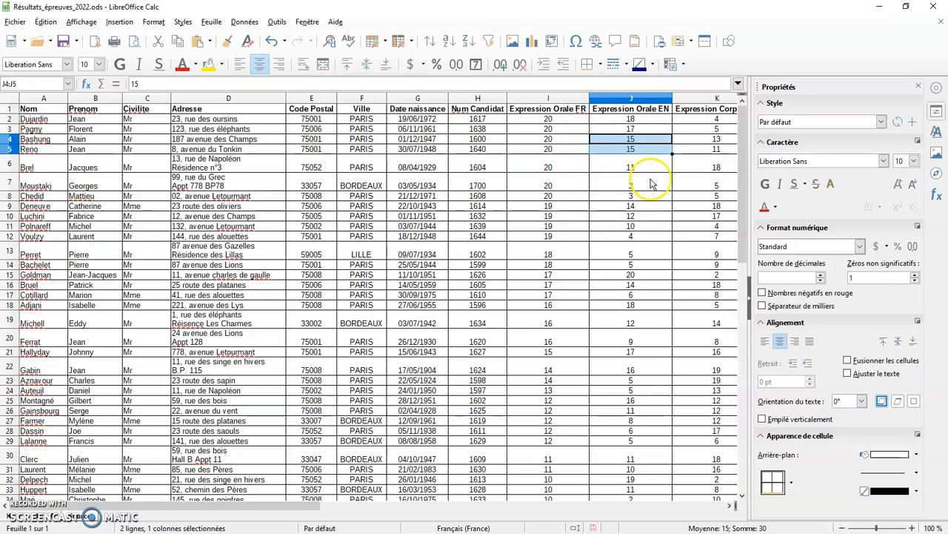
Step: Review the table's sort criteria from cell I6 and reapply the sort with the same five descending score keys
left_click(575, 163)
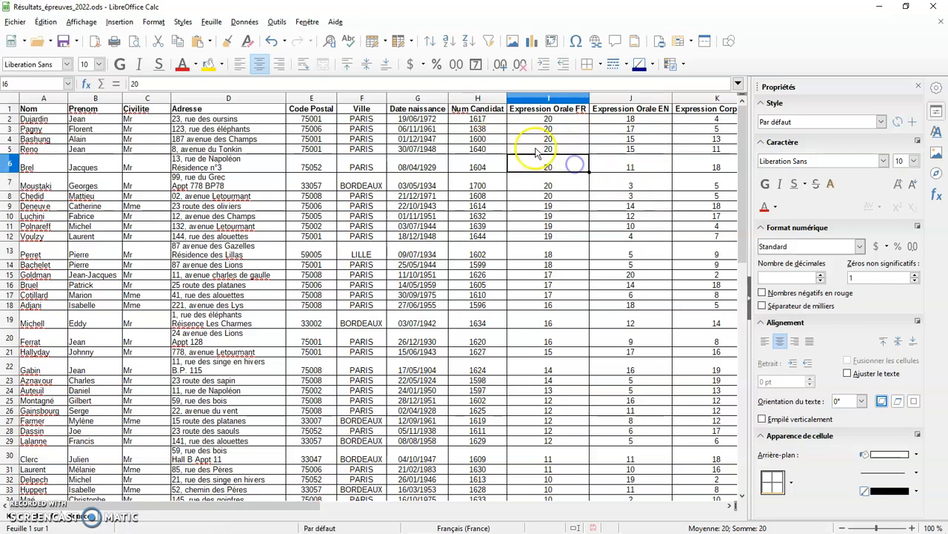
left_click(430, 41)
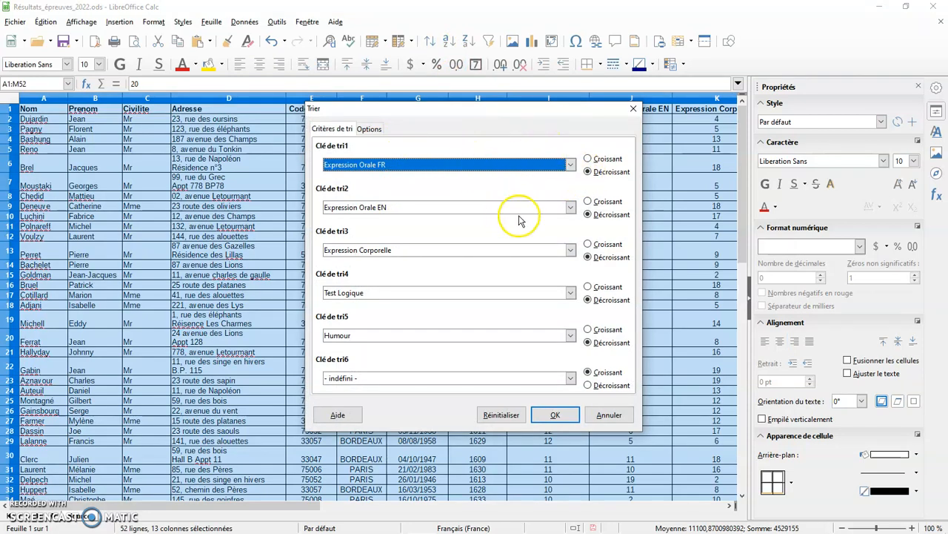
left_click(548, 417)
left_click(574, 251)
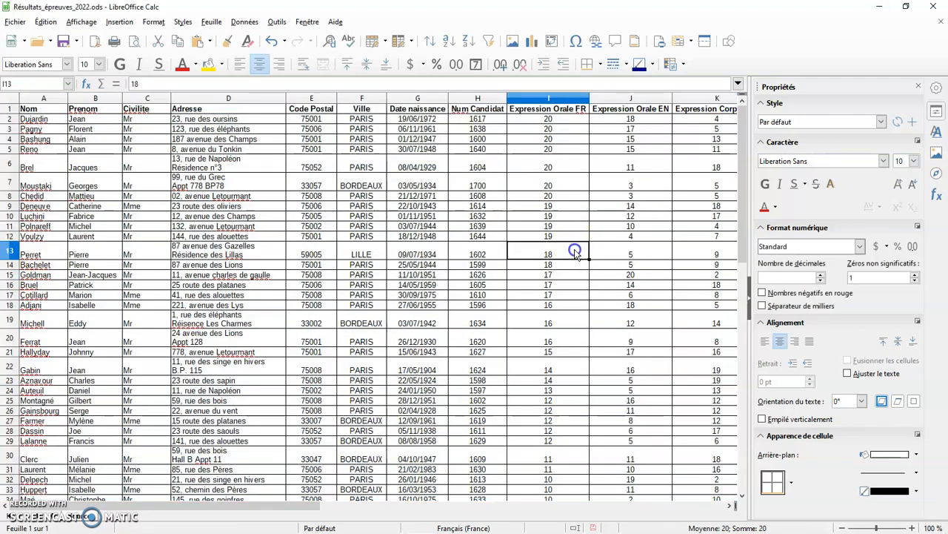